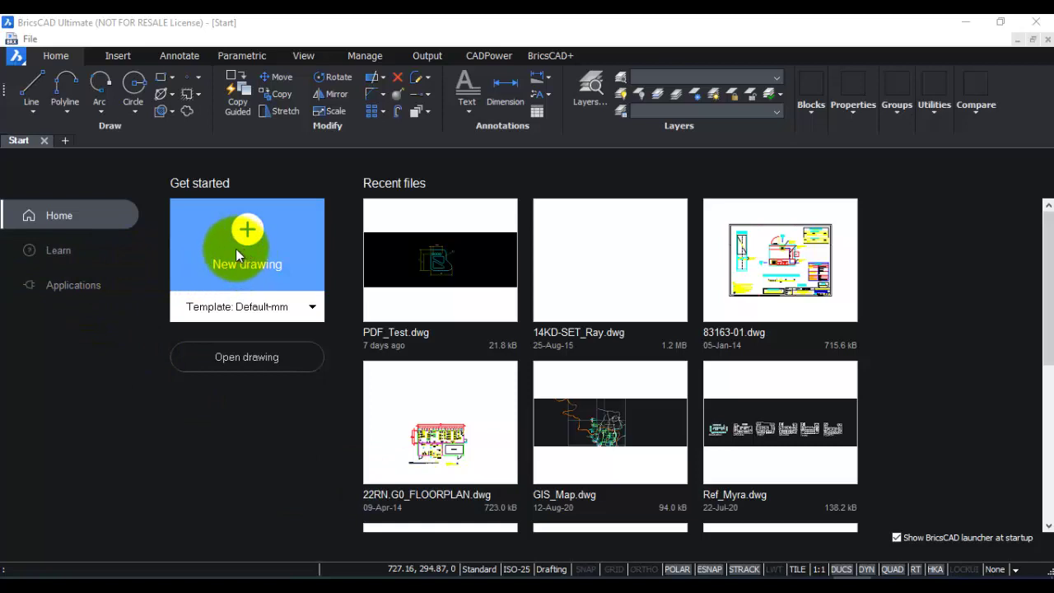
Create a new drawing, Drawing6, from the Default-mm template
click(223, 310)
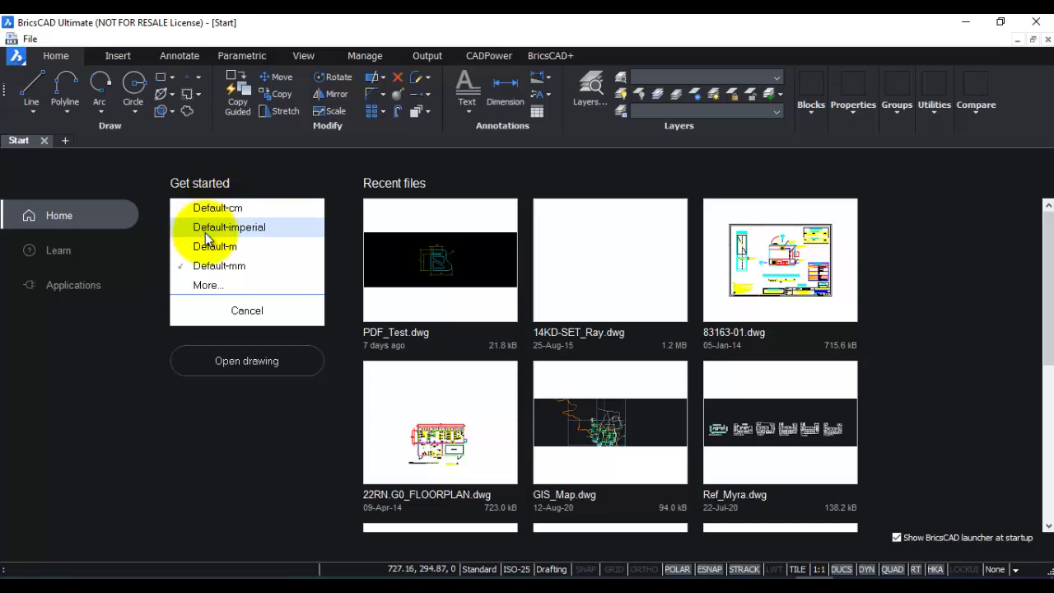
click(210, 266)
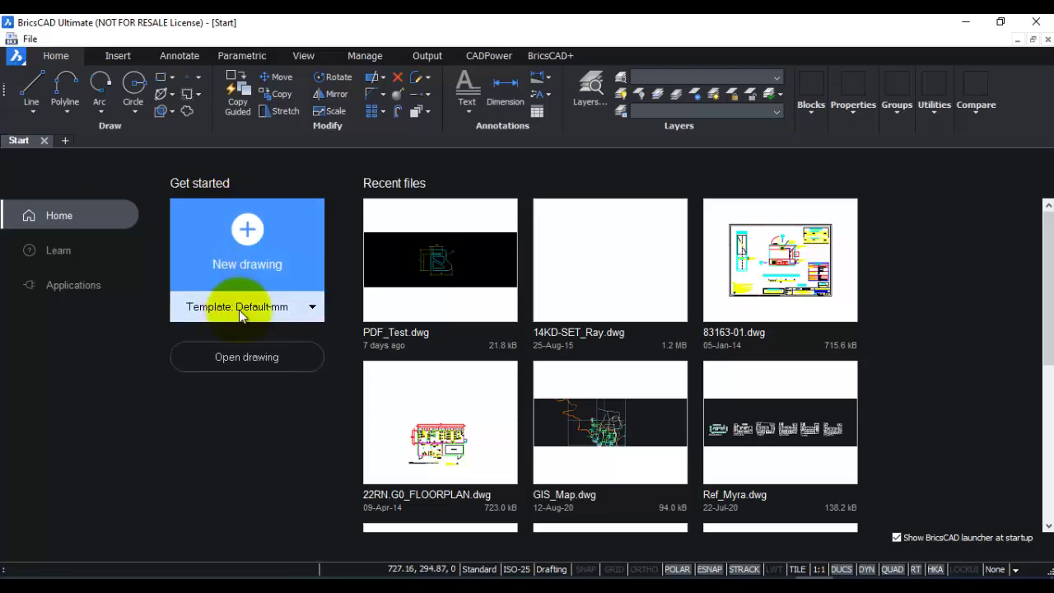
click(248, 229)
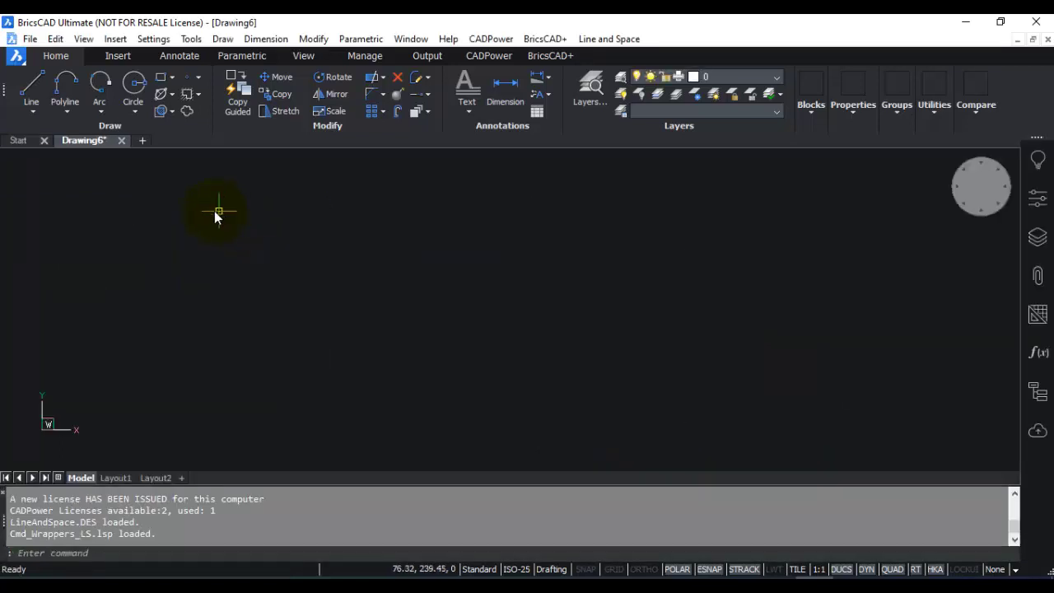
Draw a sloping line from lower left to upper right with the L command
text(l)
key(Return)
click(218, 423)
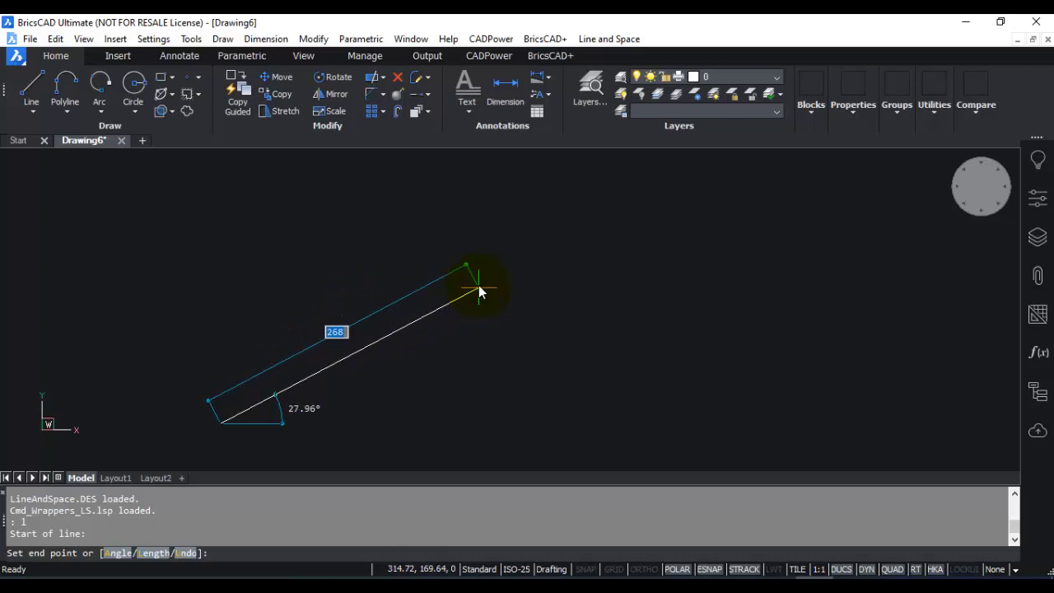
click(478, 284)
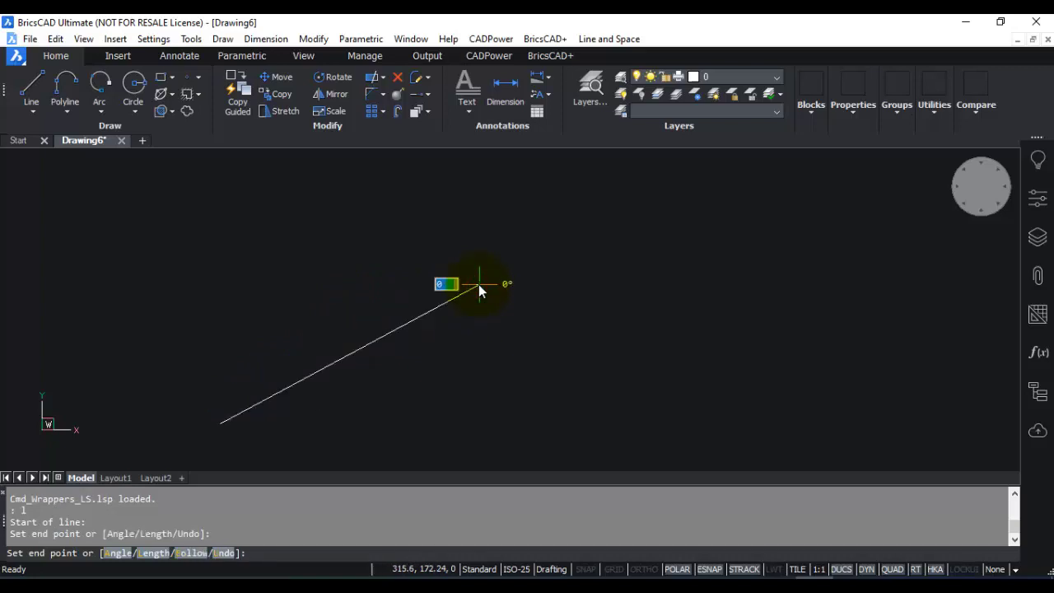
key(Return)
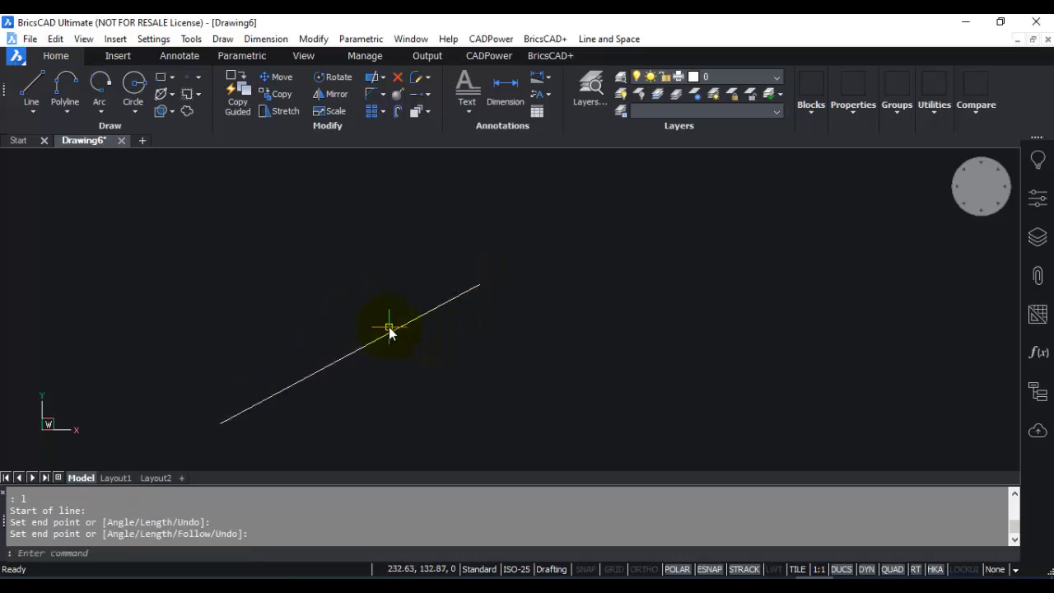
Add an aligned dimension reading 270 to the line, then open Settings
text(dim)
key(Return)
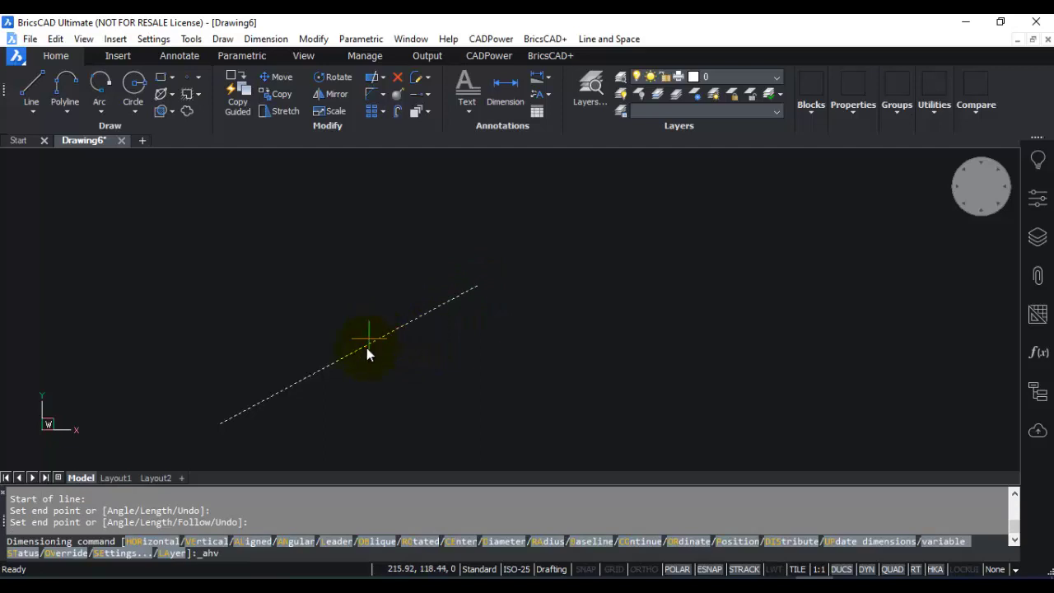
key(Return)
click(366, 347)
scroll(350, 338, up, 5)
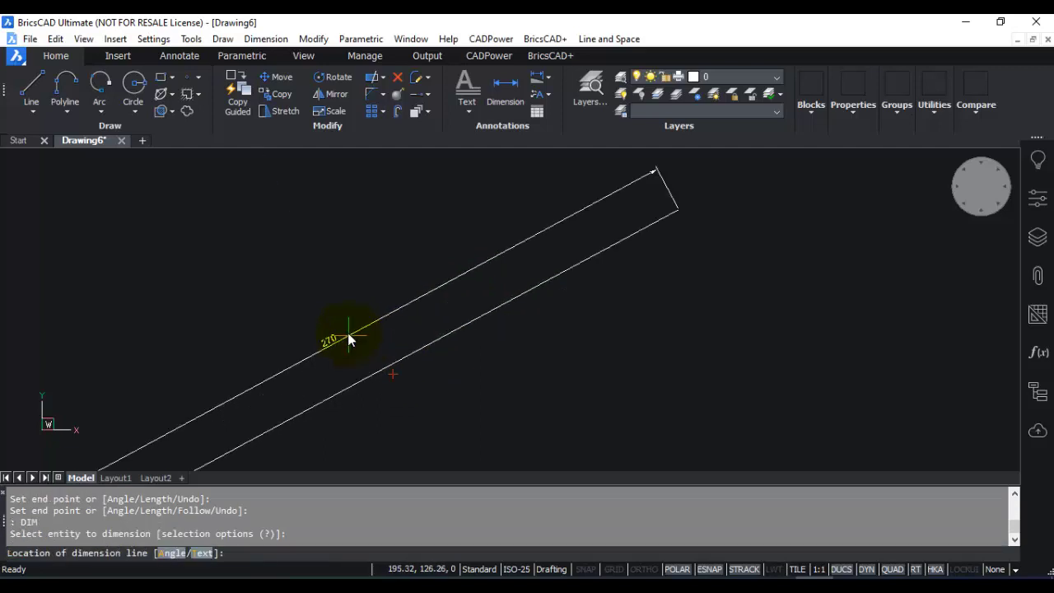
click(359, 291)
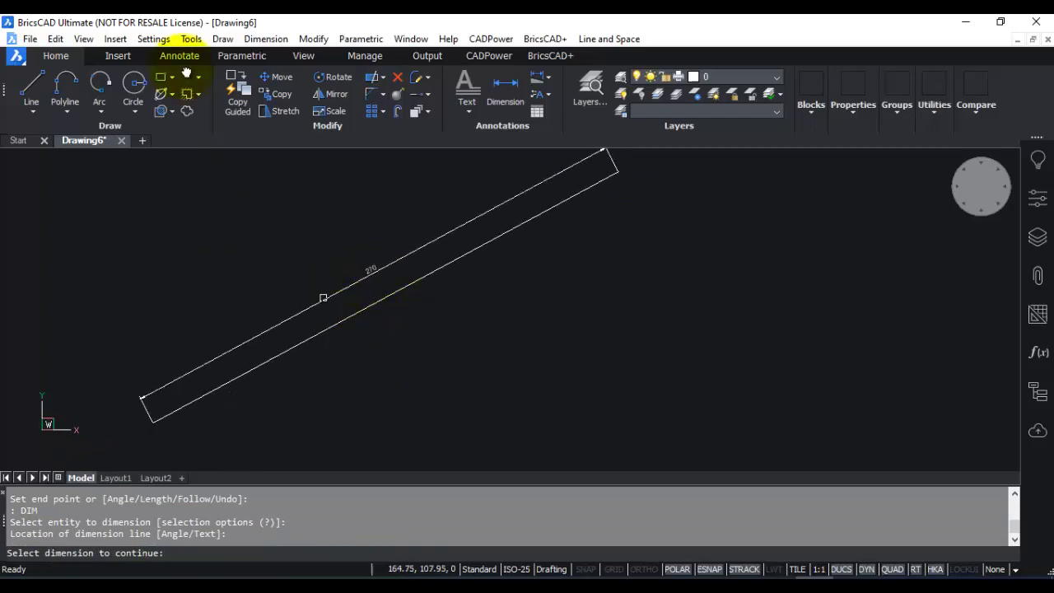
key(Return)
click(153, 38)
click(171, 58)
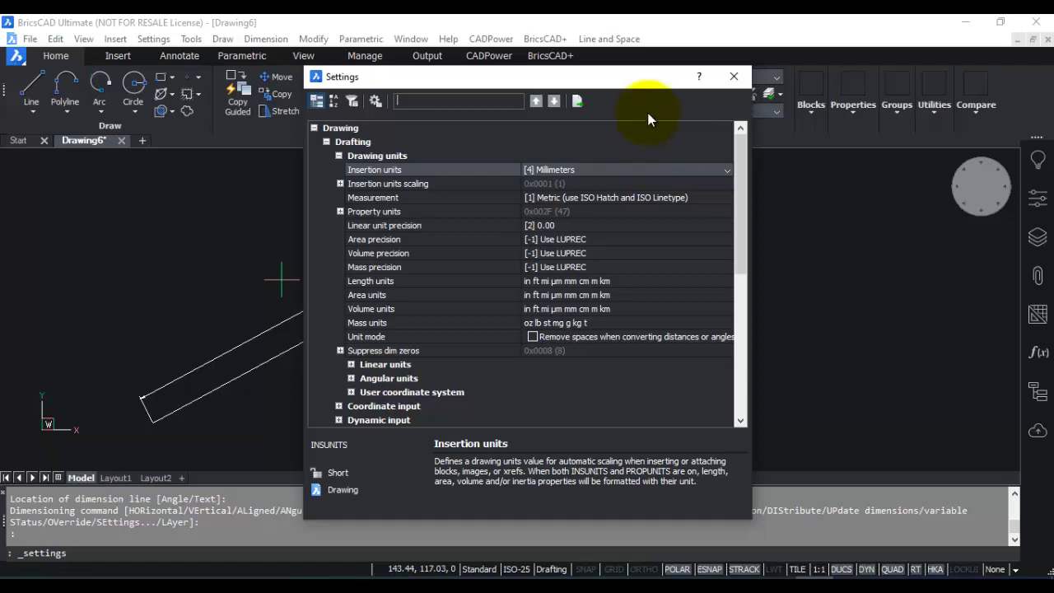
Close the Settings dialog after seeing insertion units set to [4] Millimeters
click(734, 80)
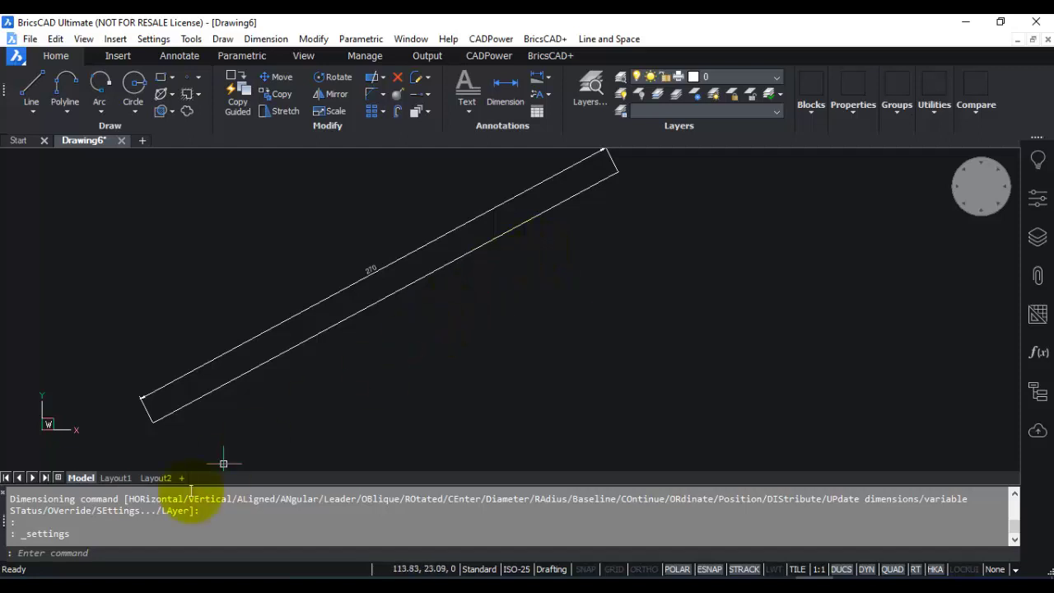
click(69, 555)
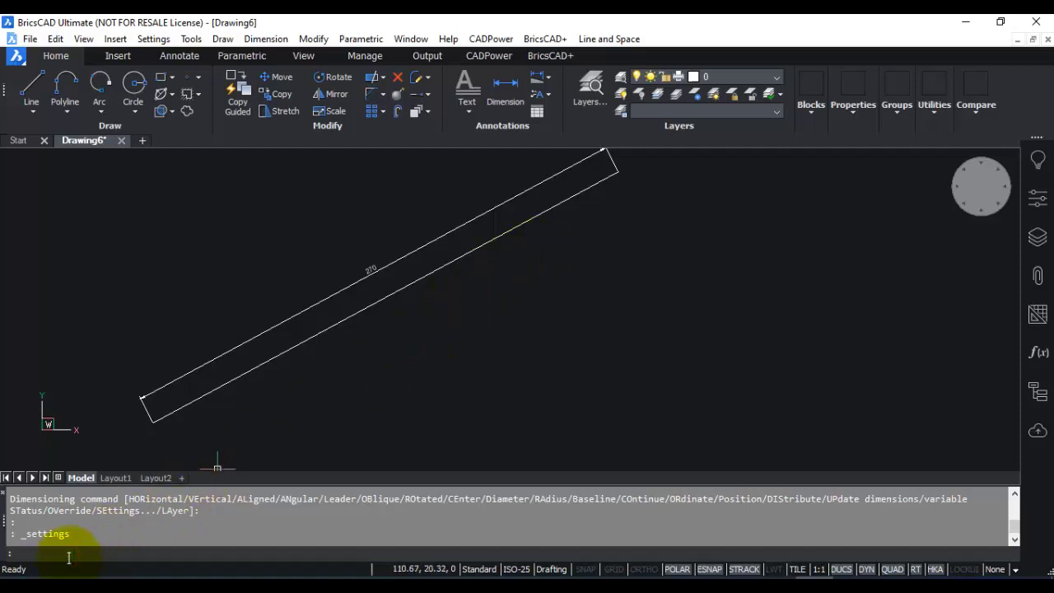
text(insal)
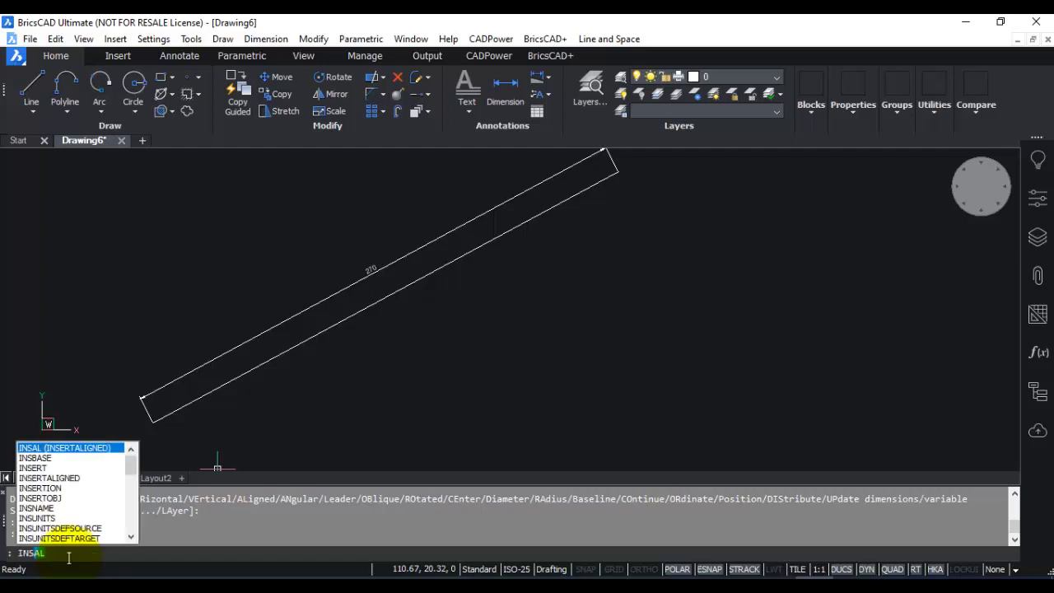
key(Return)
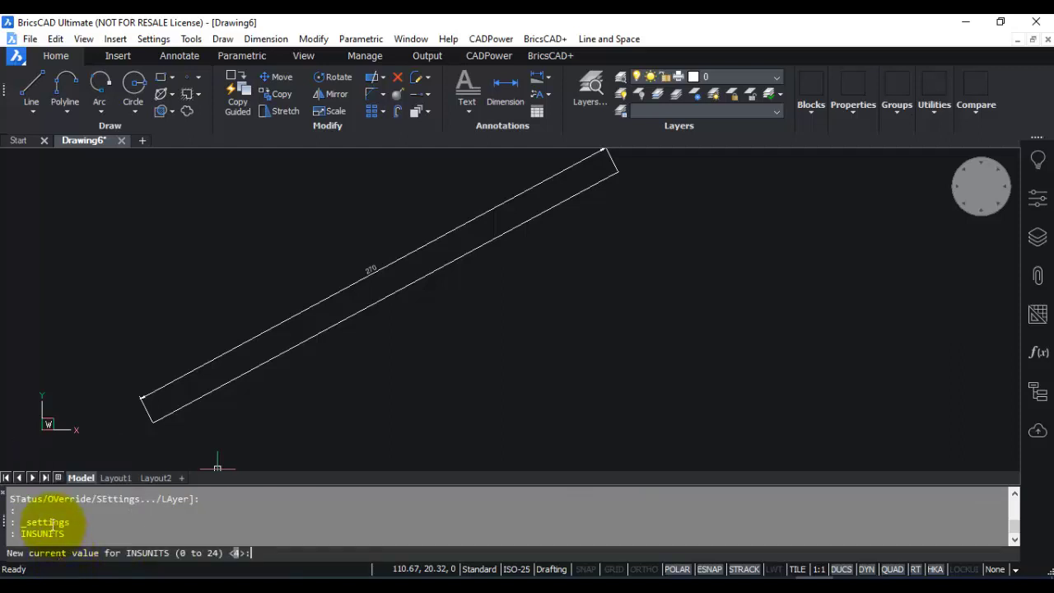
key(Escape)
key(Escape)
click(155, 39)
click(171, 59)
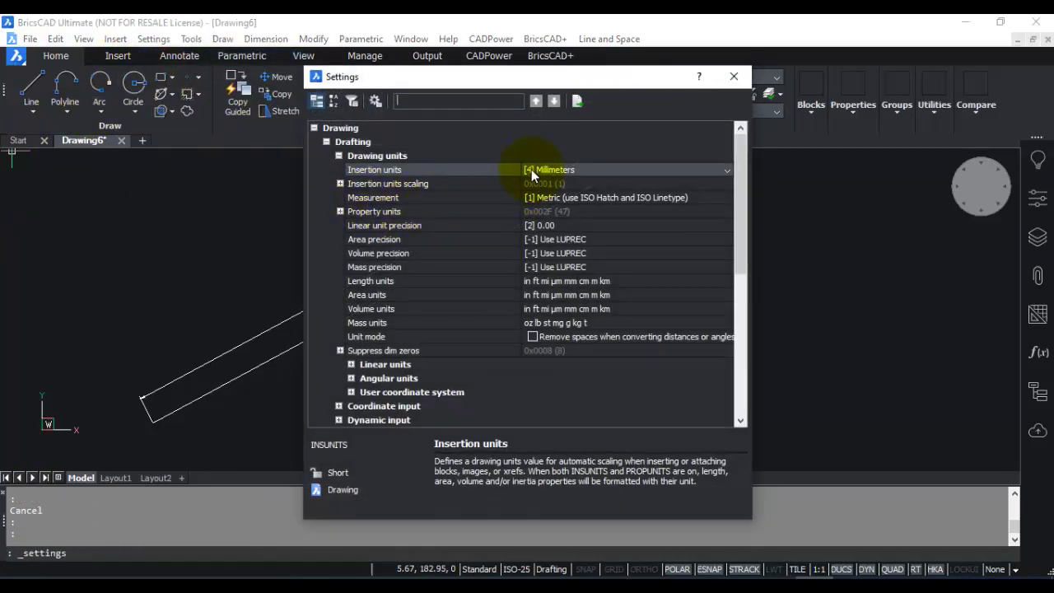
click(531, 169)
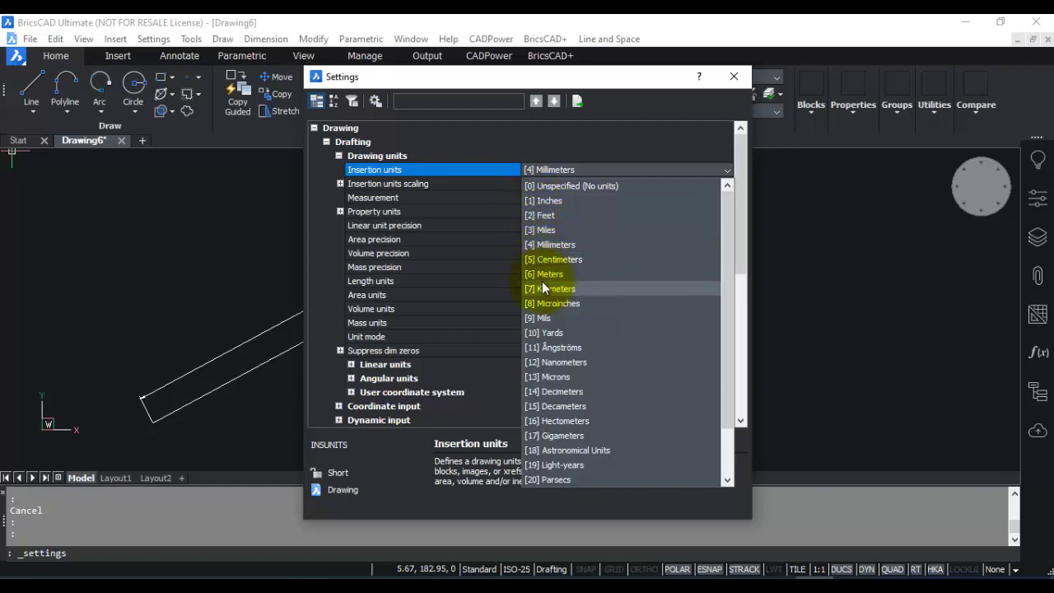
click(732, 76)
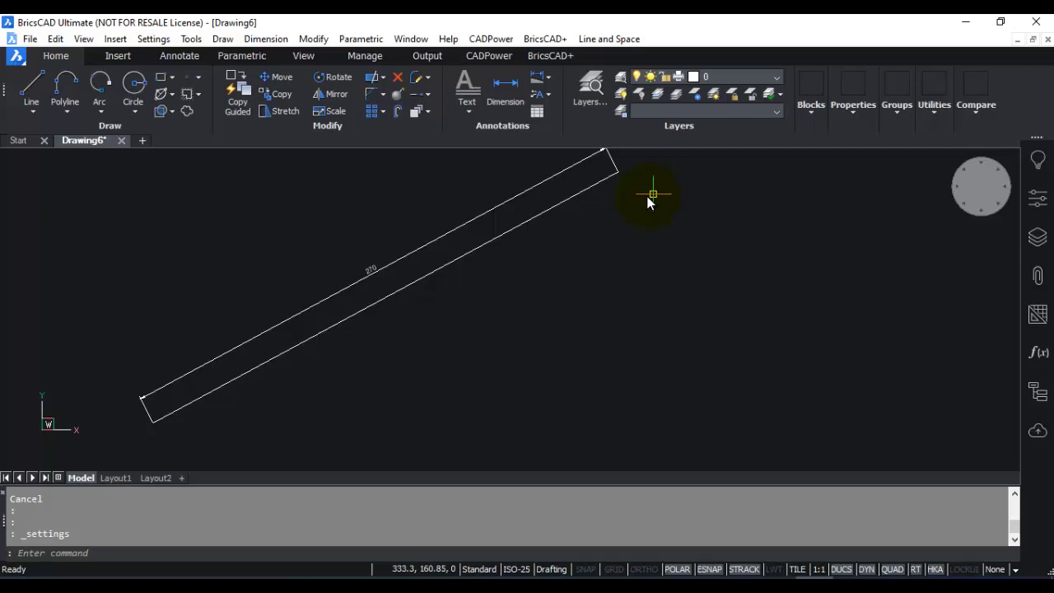
Close Drawing6 without saving and create a new drawing from the Default-m template
click(1043, 39)
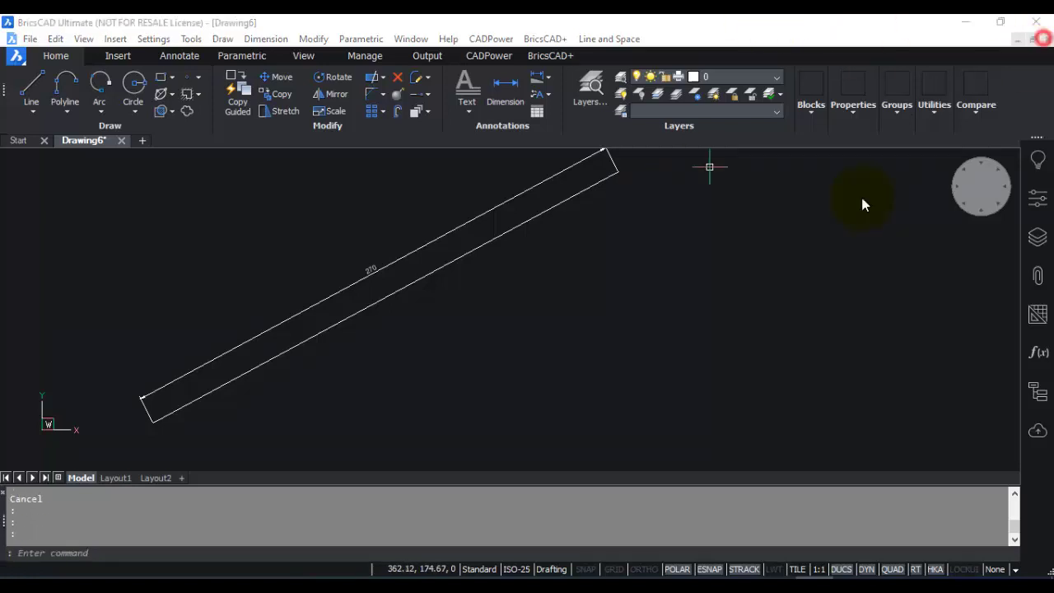
click(550, 297)
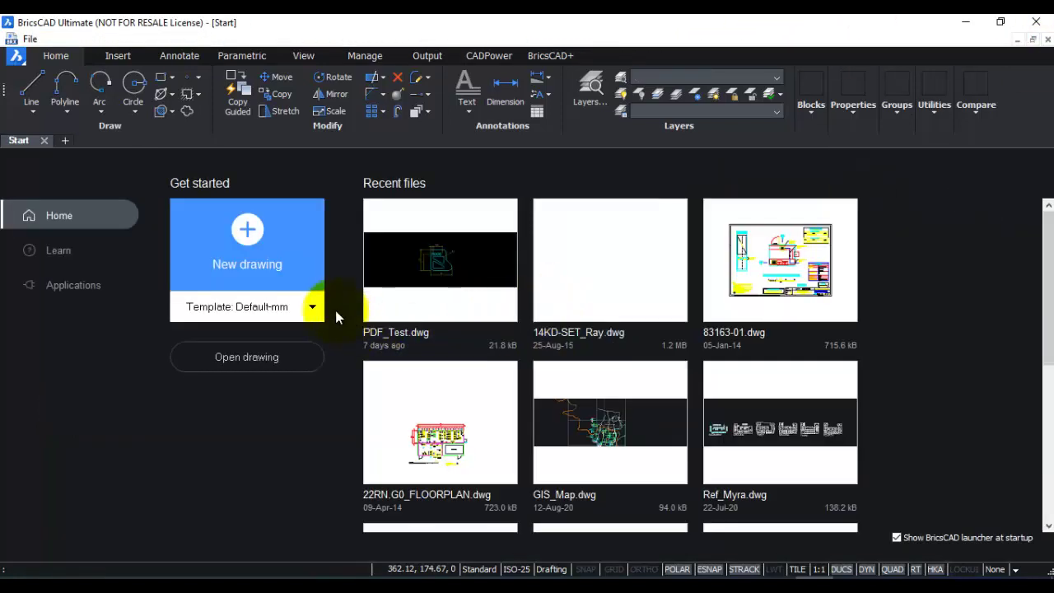
click(298, 306)
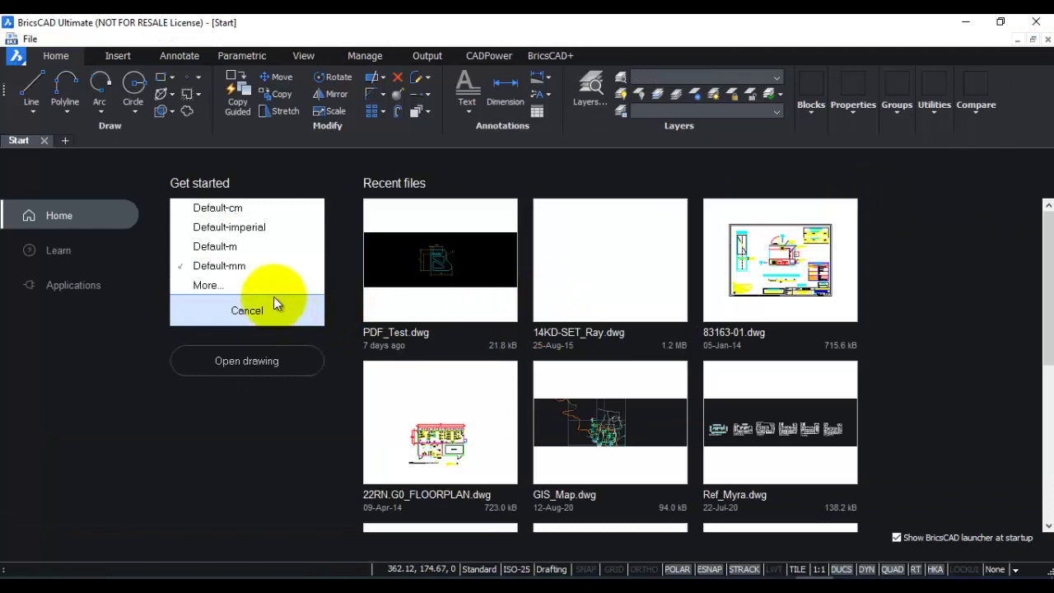
click(218, 247)
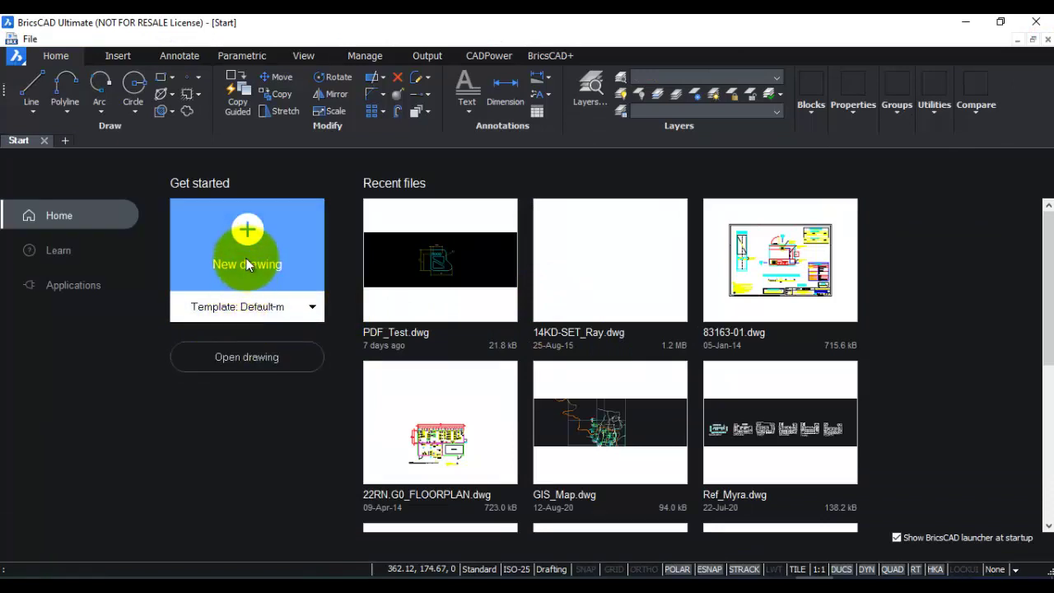
click(250, 233)
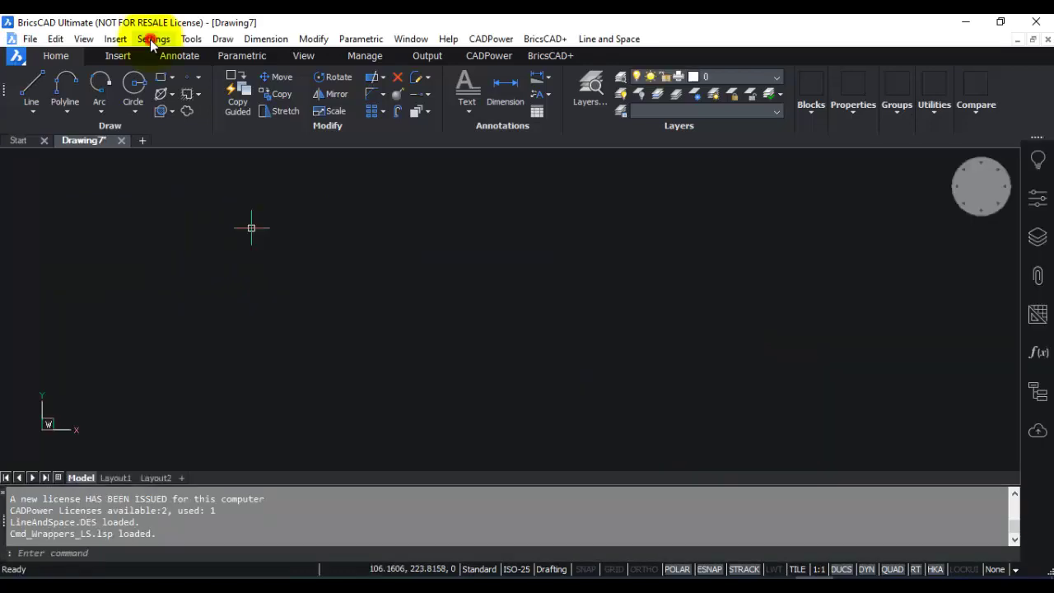
Check in Settings that the new drawing's insertion units are Meters, then close it
click(150, 40)
click(161, 57)
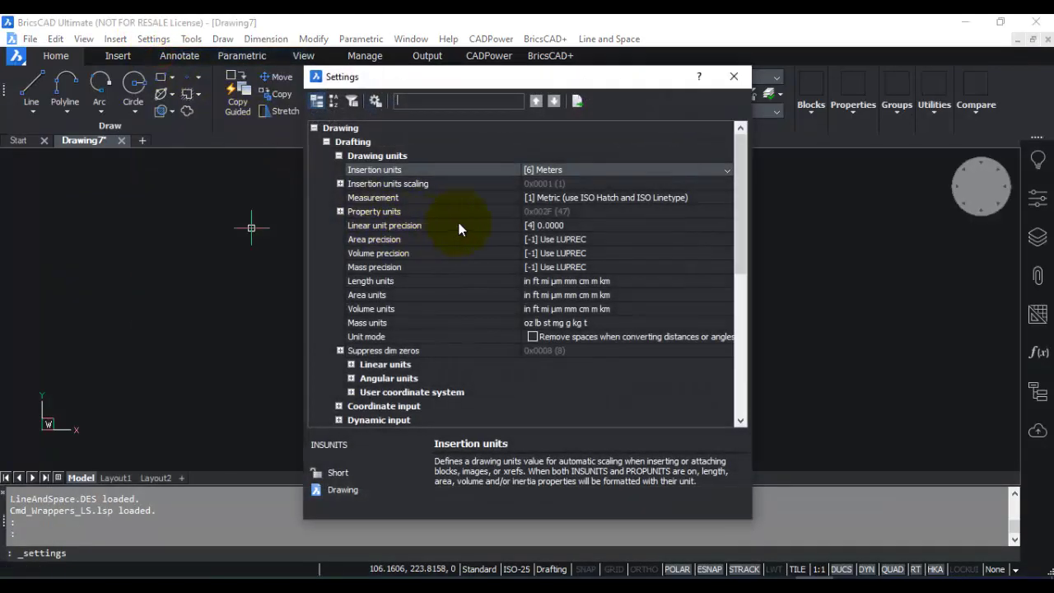
click(545, 171)
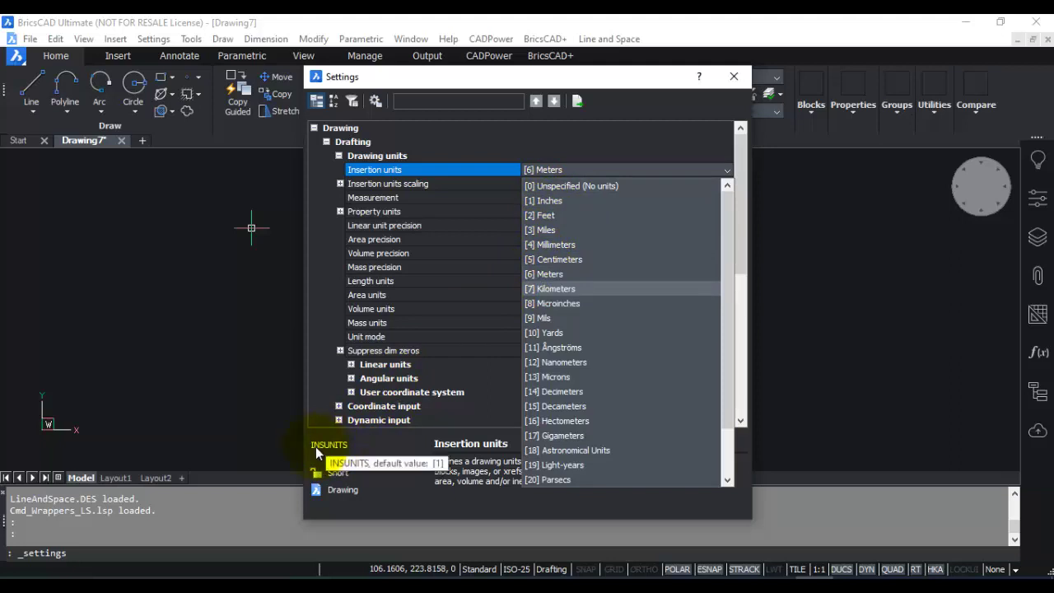
click(728, 80)
Query INSUNITS at the command line and keep its current value of 6
click(80, 558)
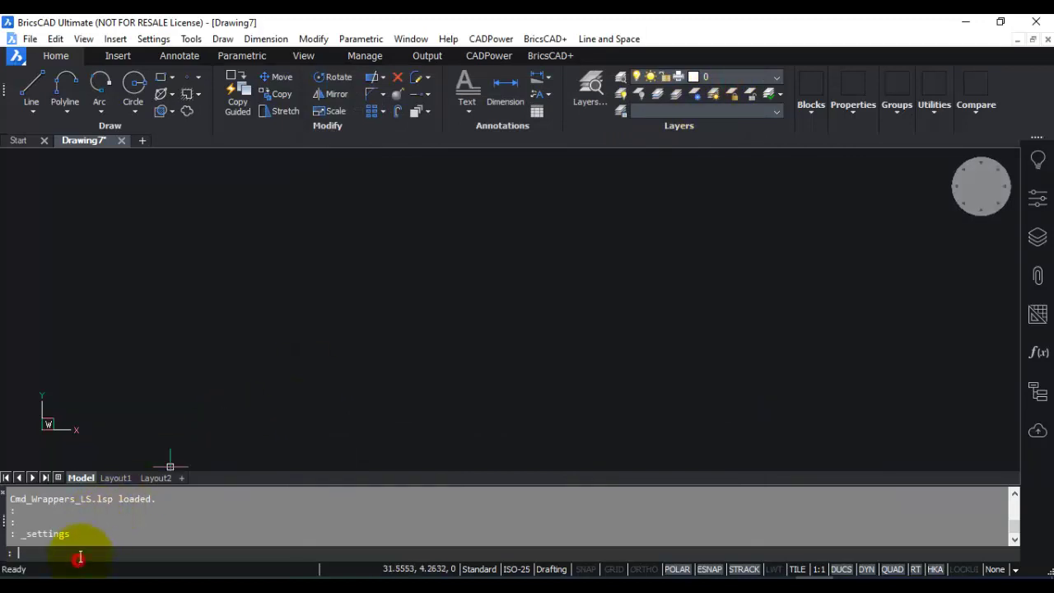
text(INSUNITS)
key(Return)
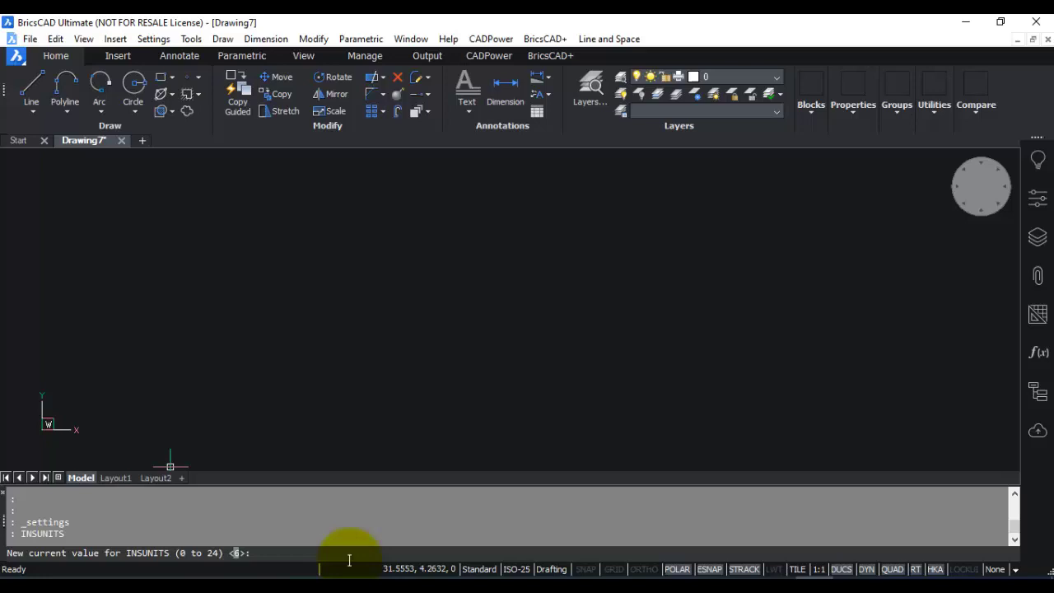
key(Return)
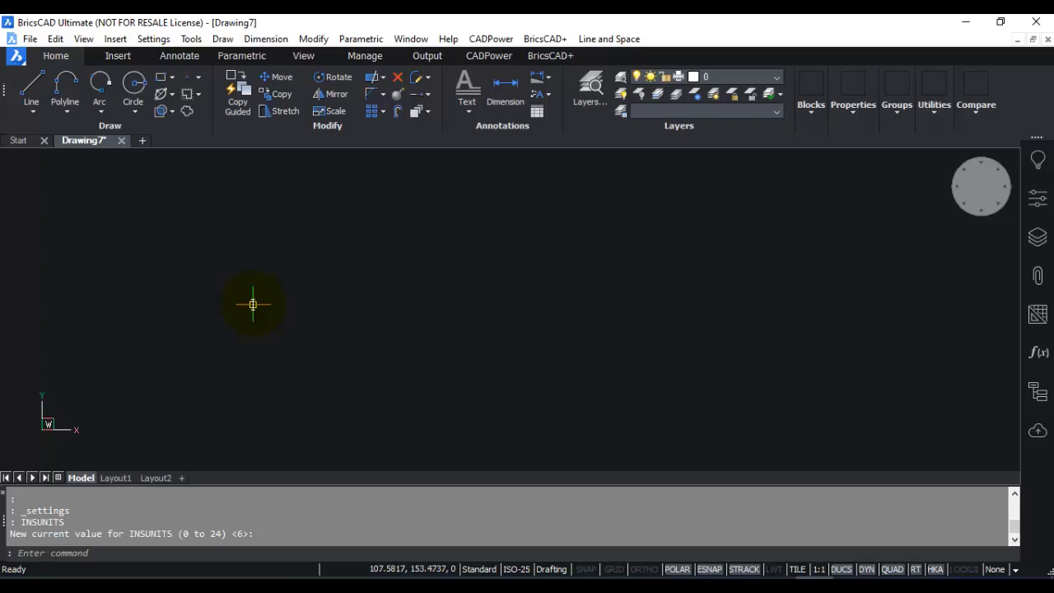
Run BASEFILE to show Drawing7 is based on Default-m.dwt
text(BASEFIe)
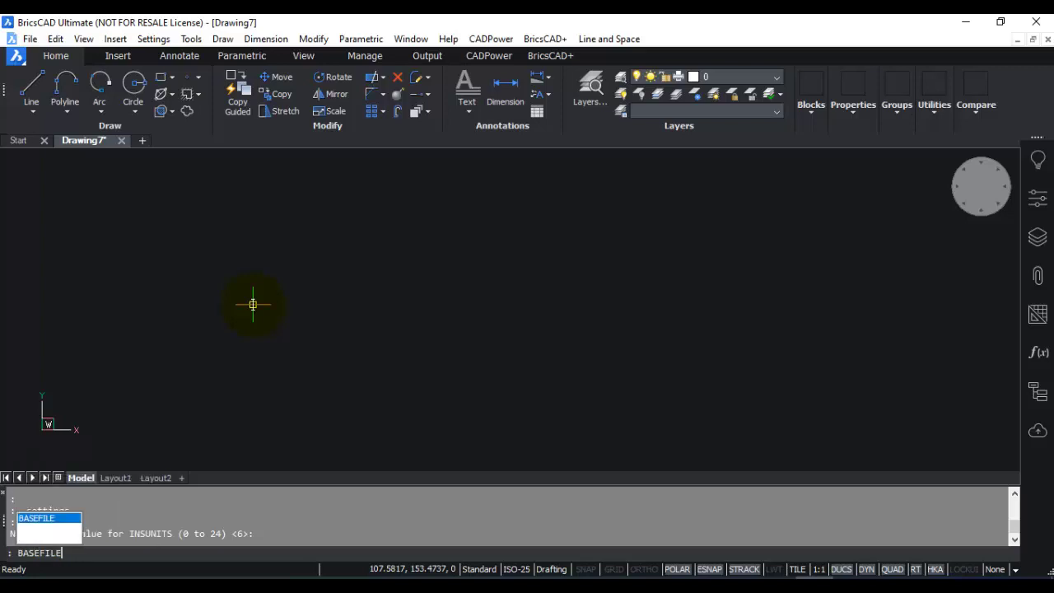
key(BackSpace)
text(LE)
key(Return)
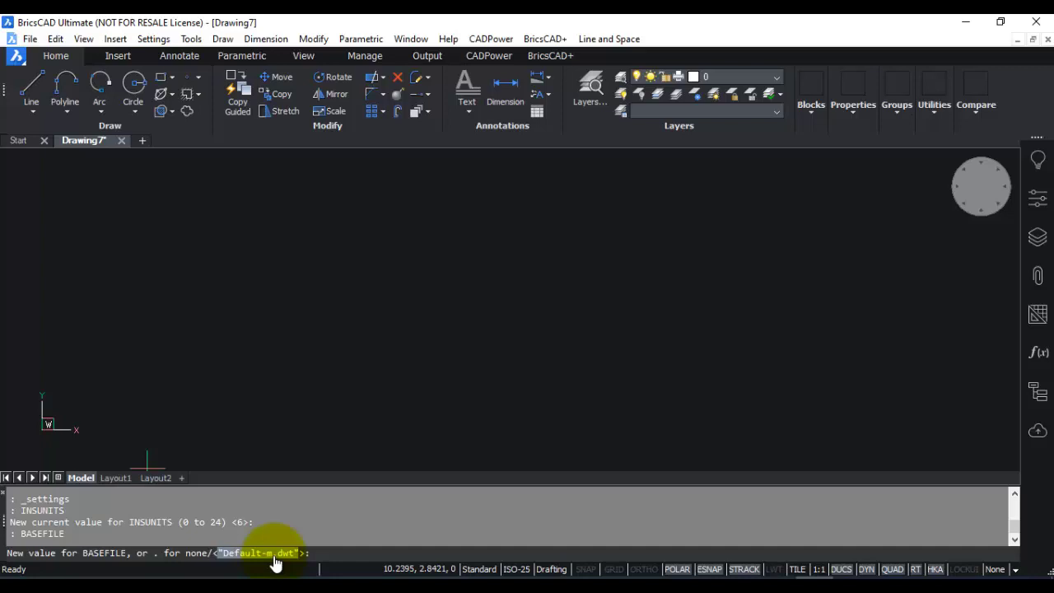
Open recent drawing 14KD-SET_Ray.dwg and check its BASEFILE is also Default-m.dwt
key(Escape)
click(30, 39)
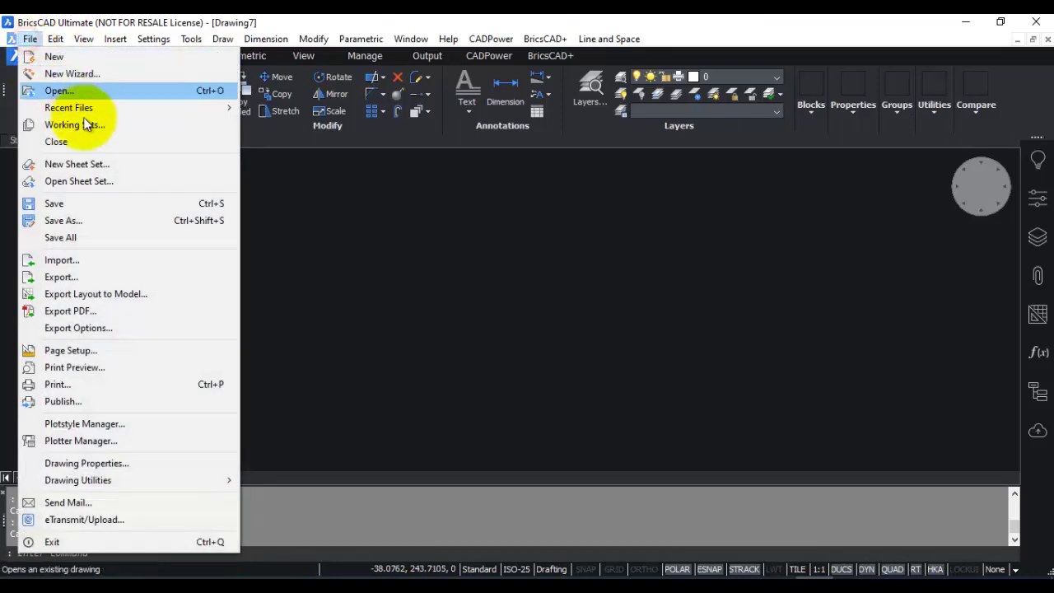
mouse_move(136, 109)
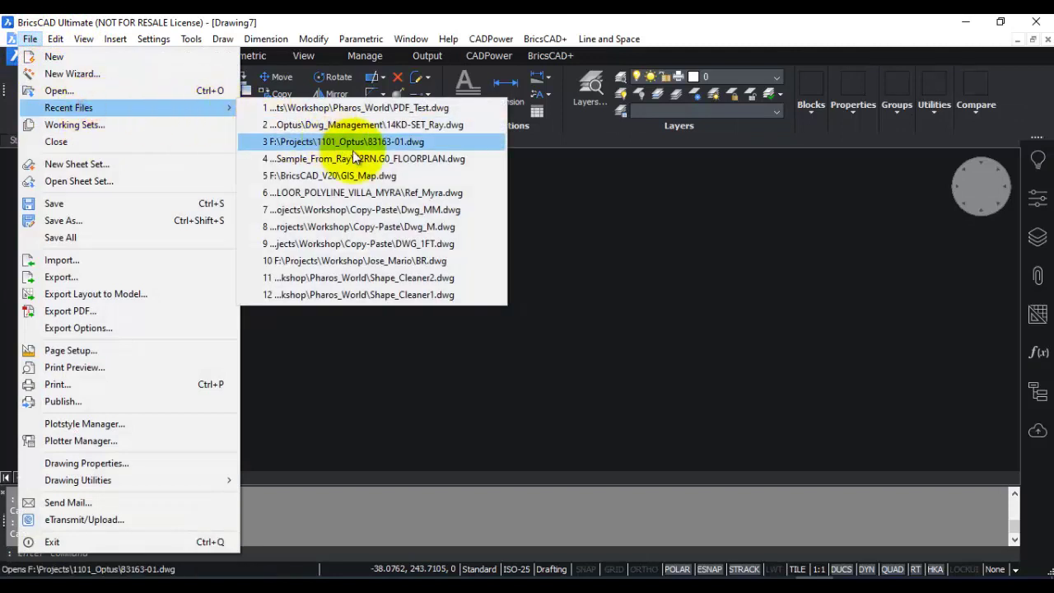
click(381, 124)
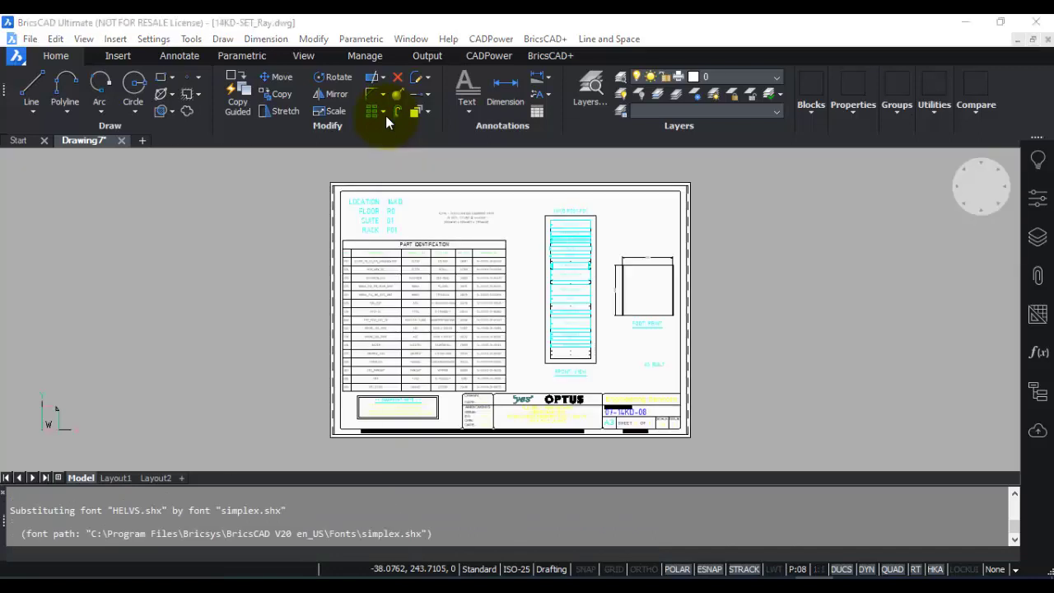
text(BASEFILE)
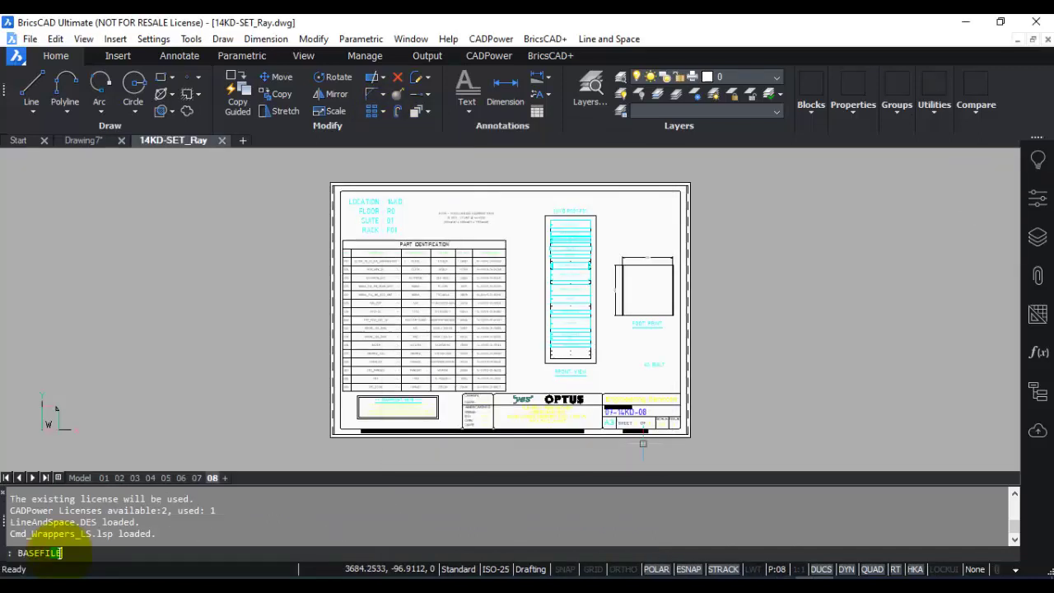
key(Return)
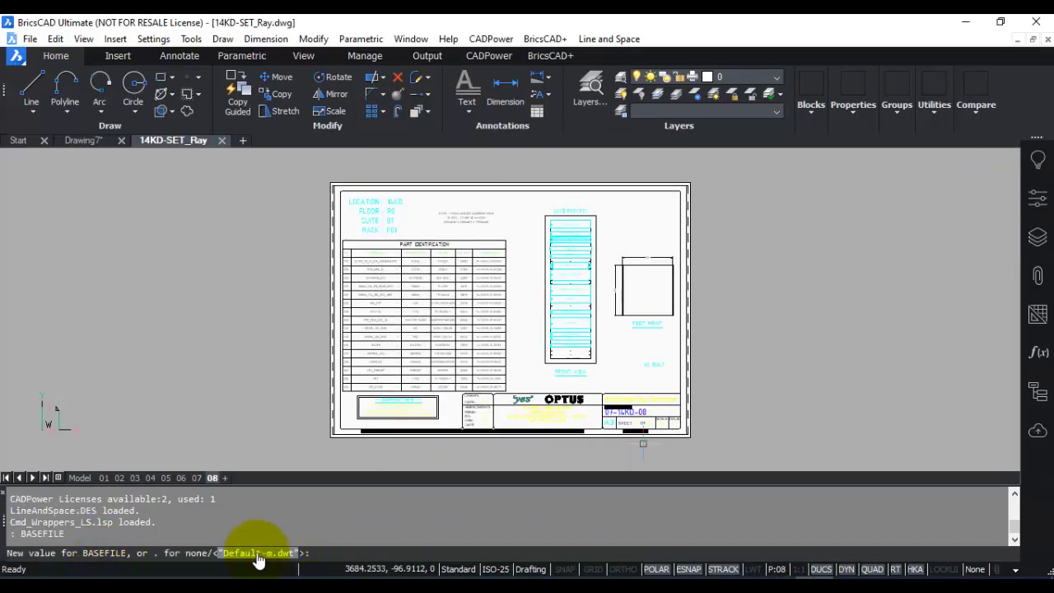